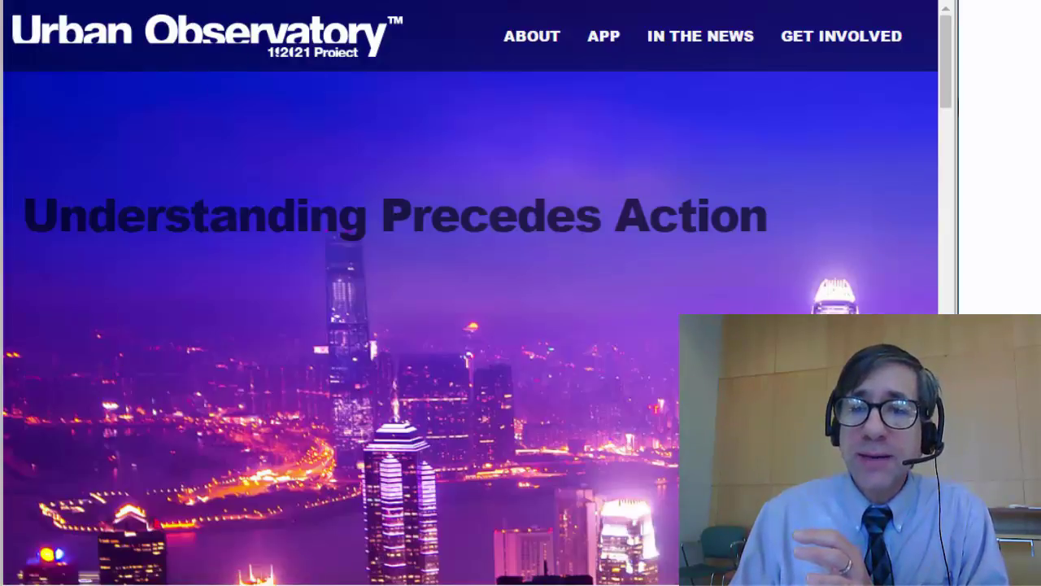
- Scroll down the landing page to open the London, New York and Tokyo population density comparison
left_click_drag(946, 102, 952, 321)
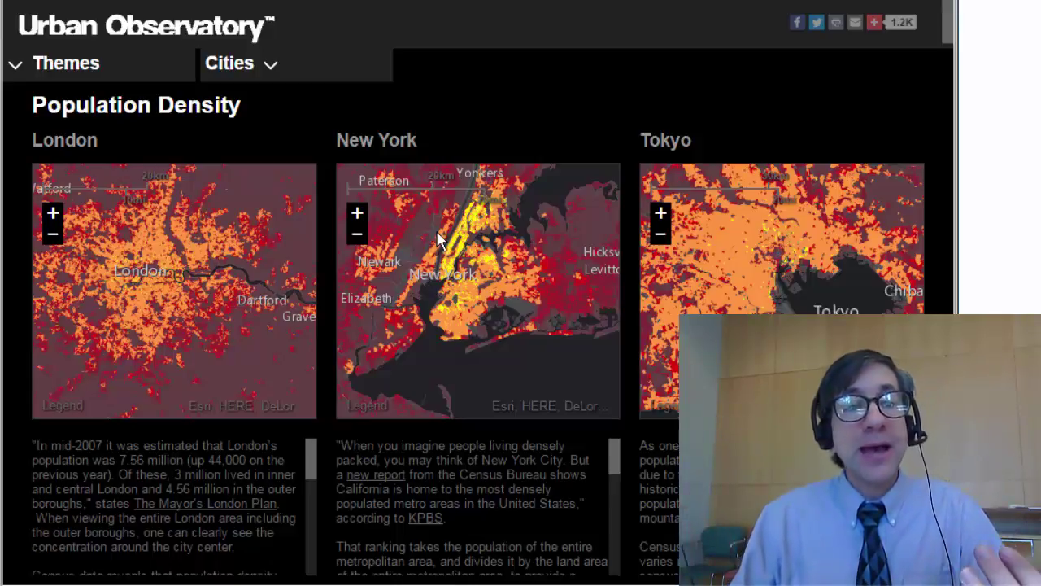
- Expand the Themes sidebar and the Cities strip to see all themes and comparable cities
left_click(81, 68)
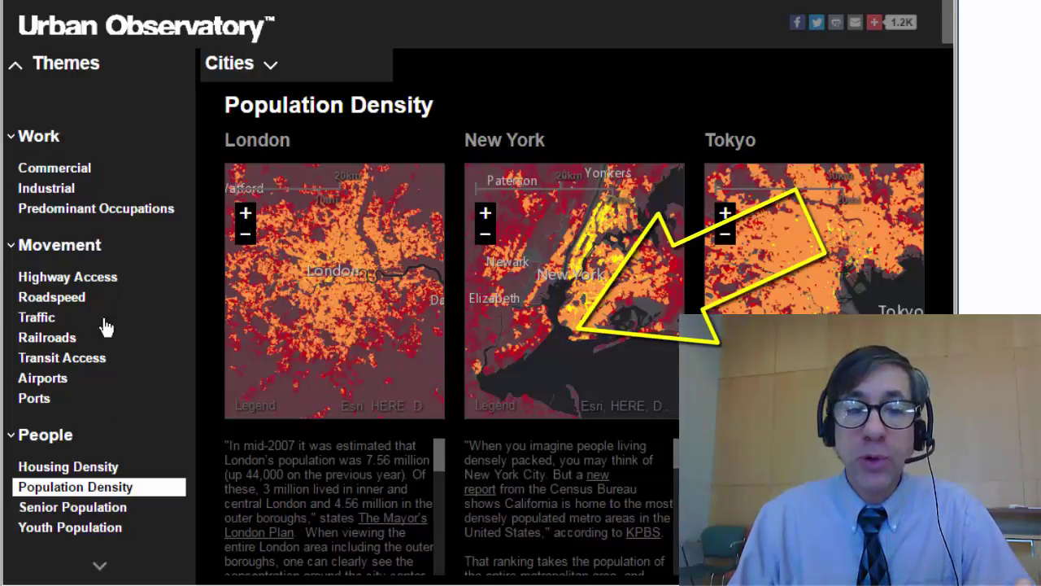
scroll(98, 569, "down", 3)
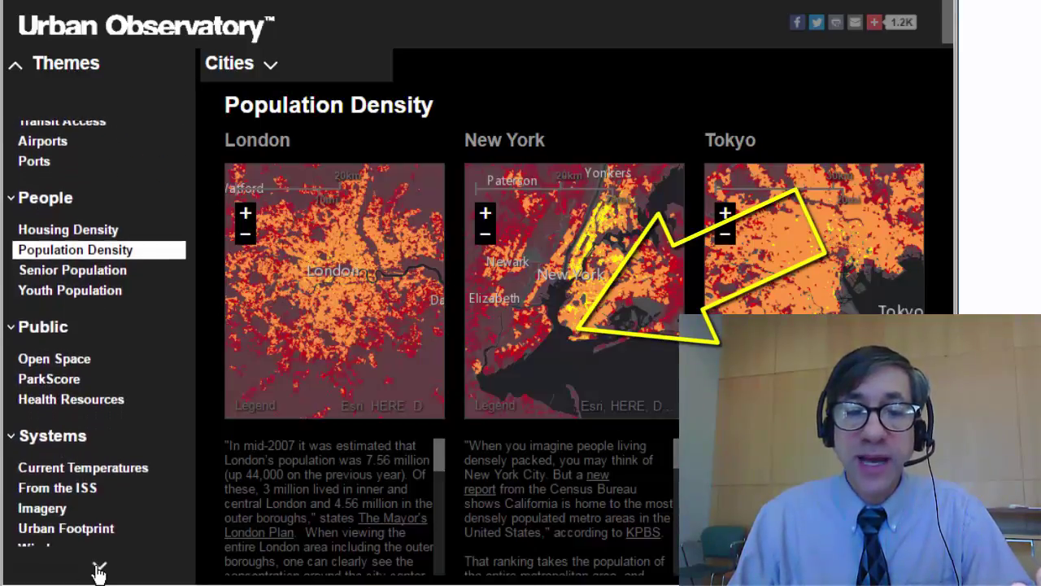
left_click(276, 67)
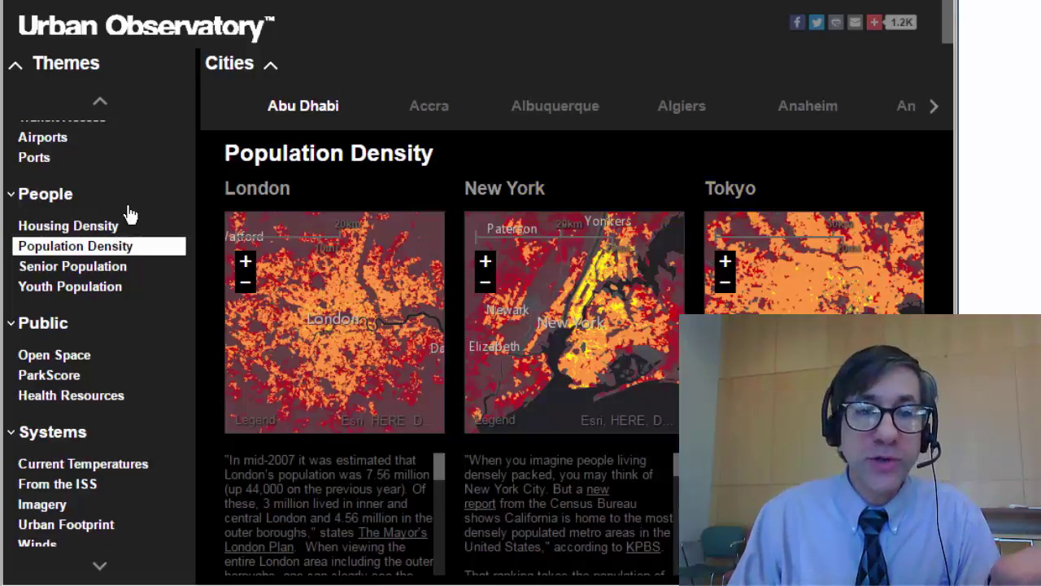
- Switch to Senior Population and put Accra in the middle map in place of New York
left_click(96, 273)
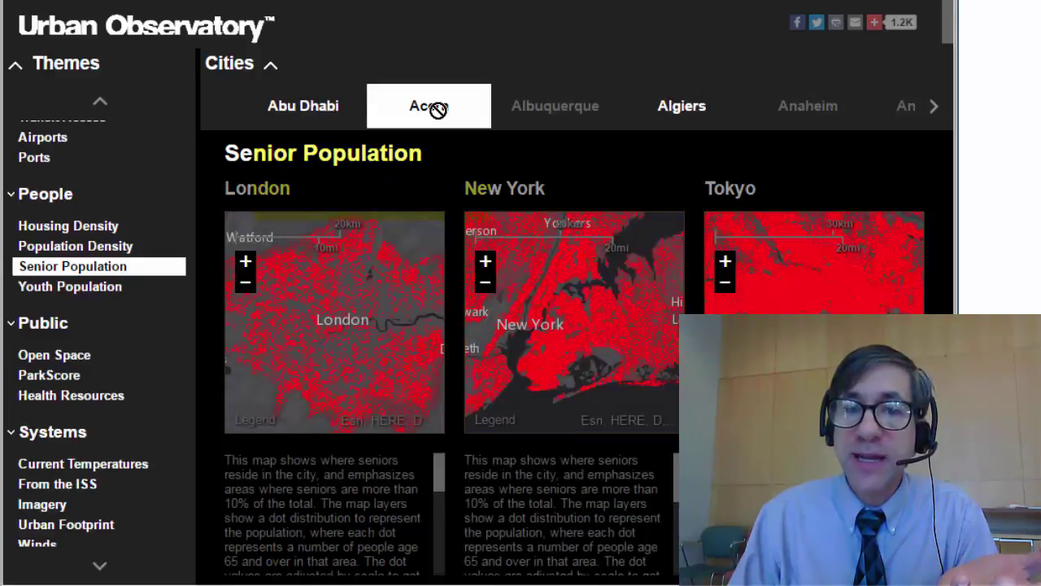
left_click(432, 109)
left_click(428, 201)
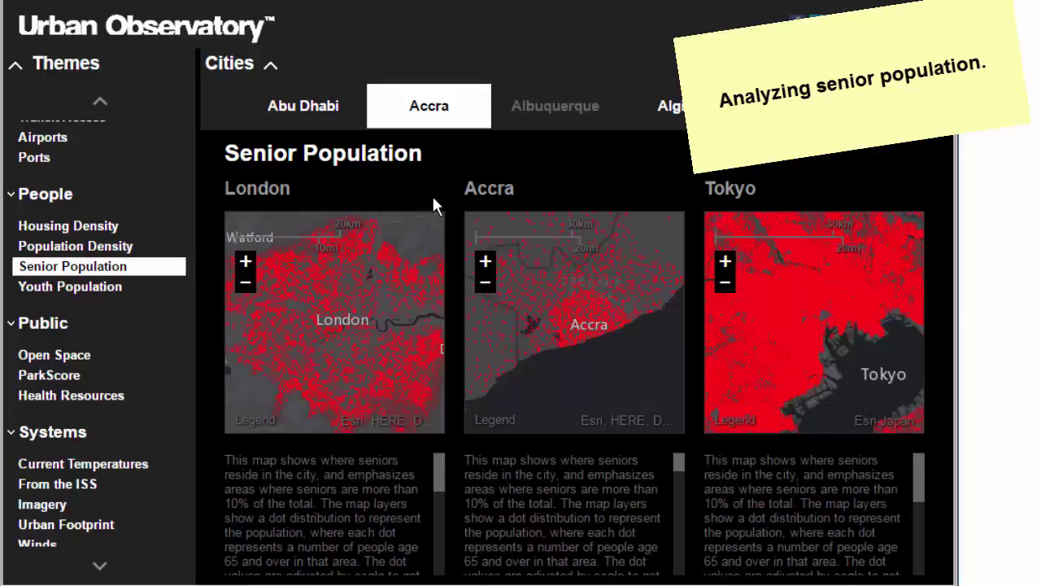
- Pan the London, Accra and Tokyo maps to reframe each city
left_click_drag(328, 315, 321, 291)
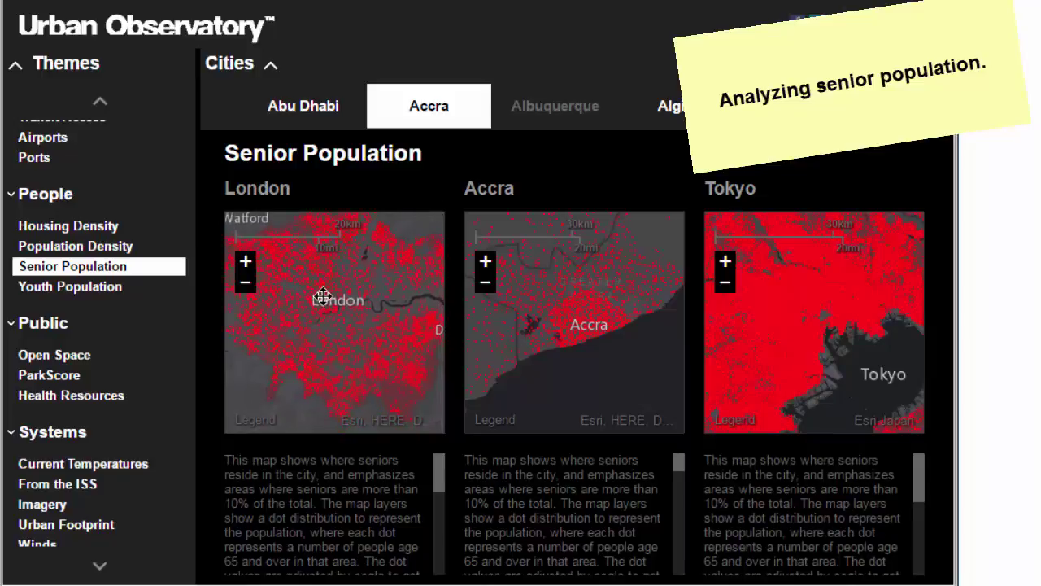
left_click_drag(488, 310, 499, 292)
left_click_drag(714, 343, 731, 340)
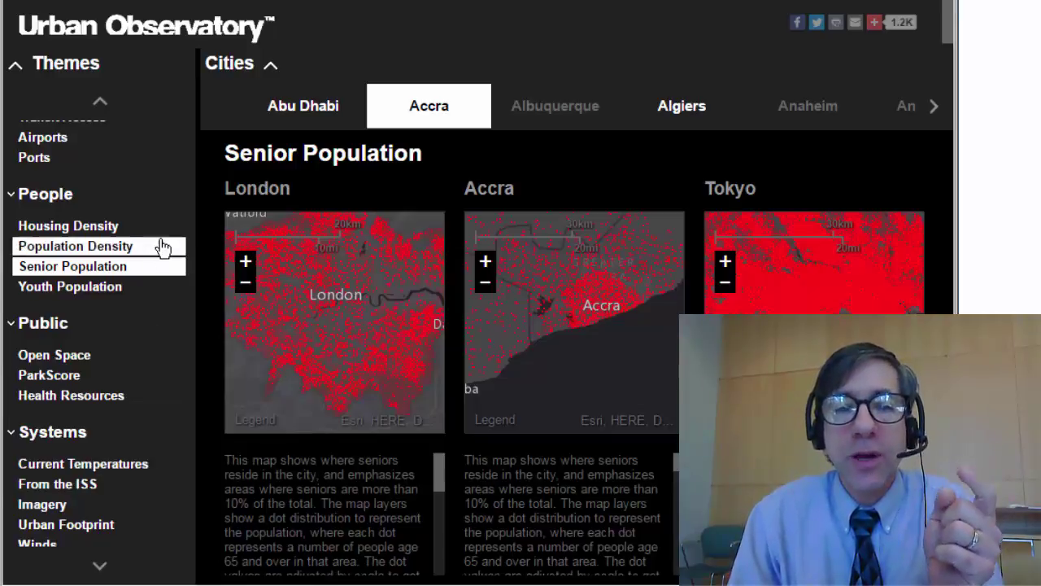
left_click(100, 567)
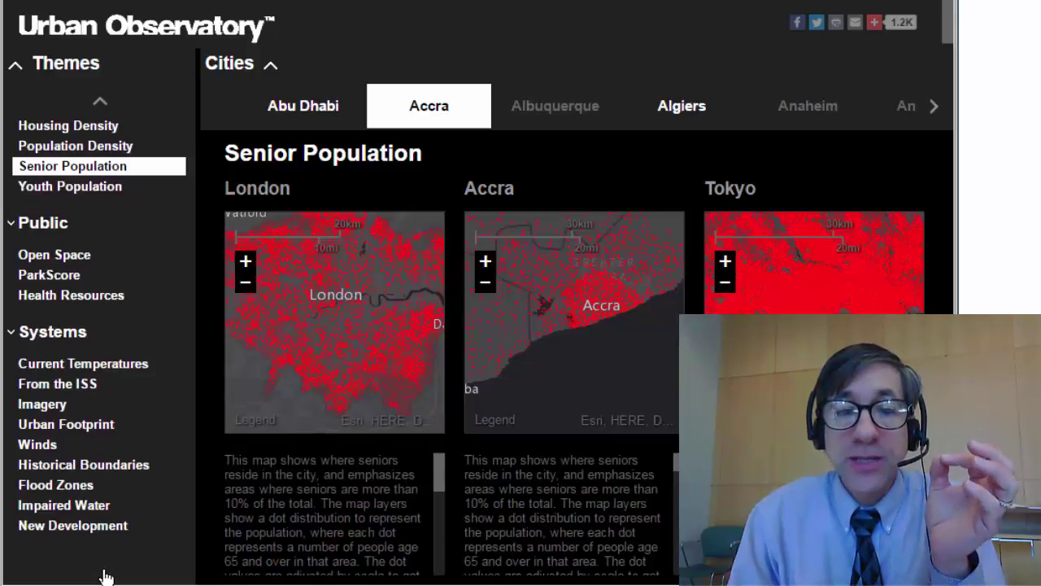
- Switch to ParkScore and load Albuquerque, Anaheim and Arlington TX into maps 1, 2 and 3
left_click(85, 280)
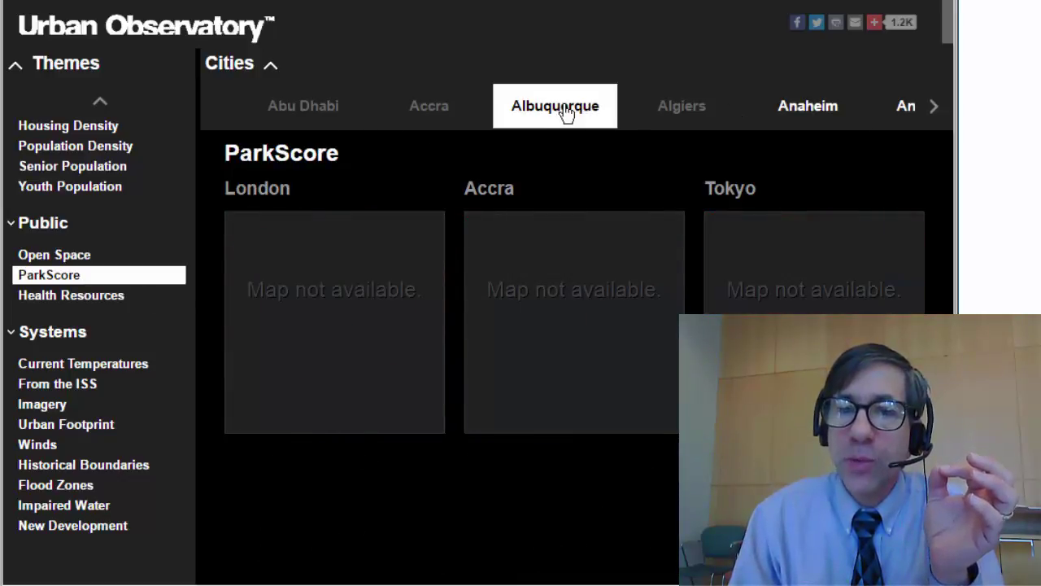
mouse_move(555, 106)
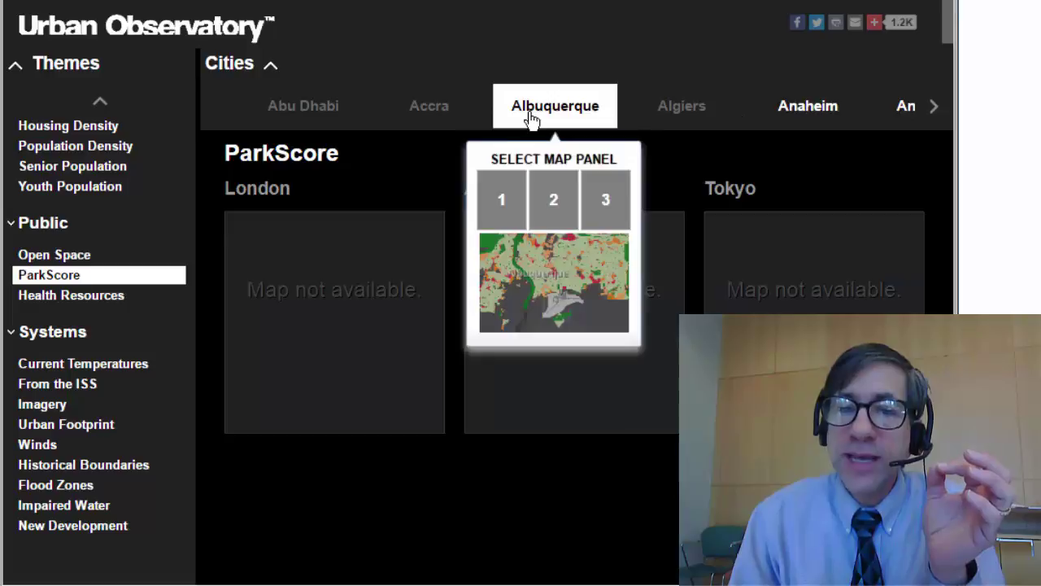
left_click(516, 186)
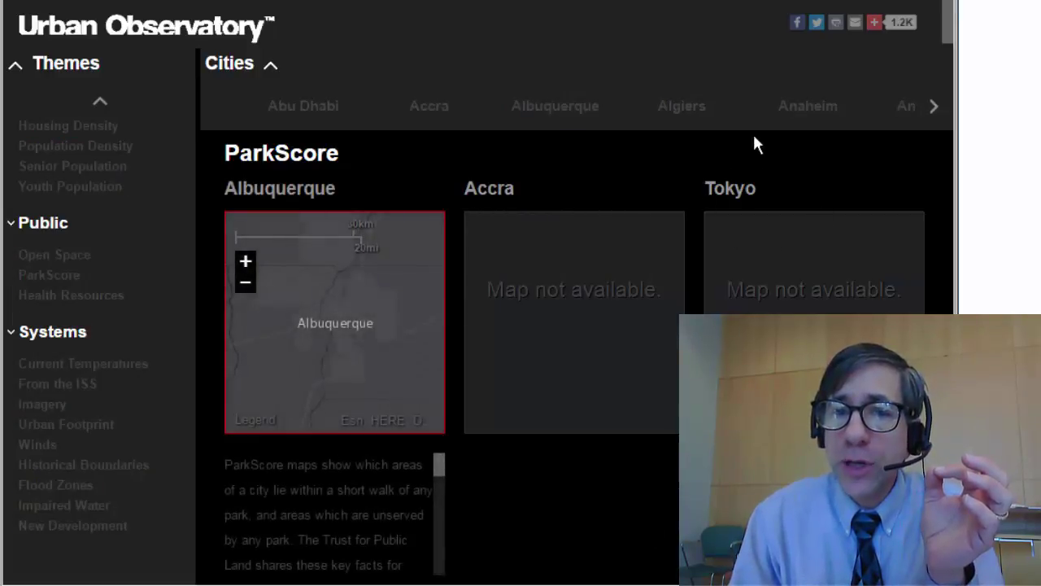
mouse_move(820, 105)
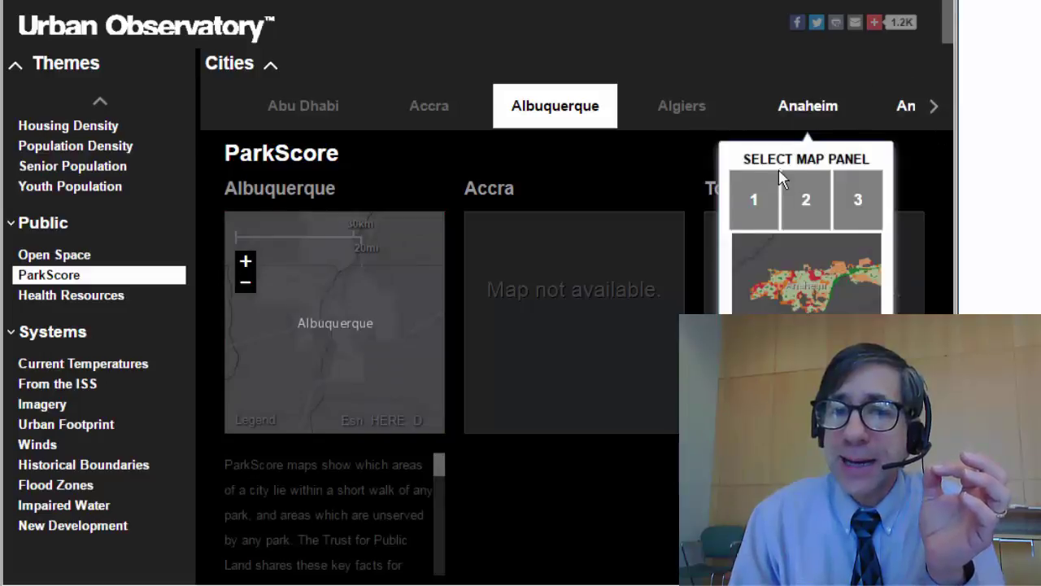
left_click(807, 197)
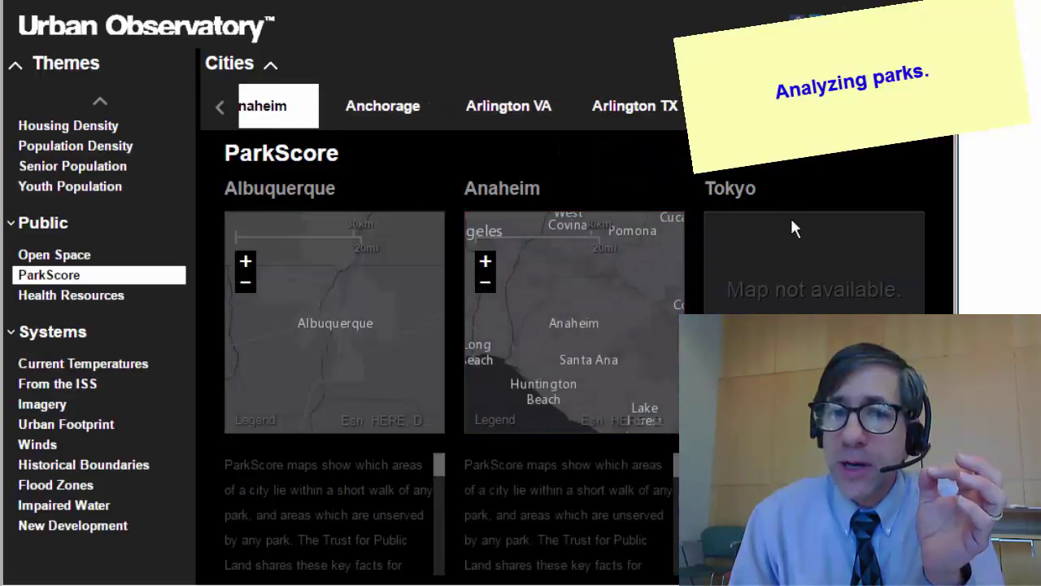
mouse_move(663, 118)
left_click(697, 209)
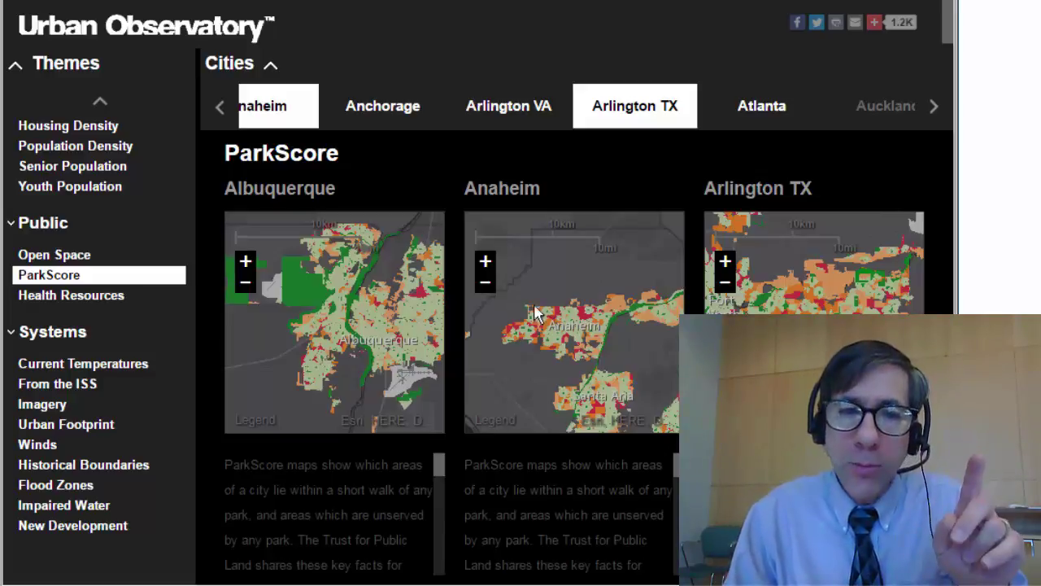
left_click(101, 103)
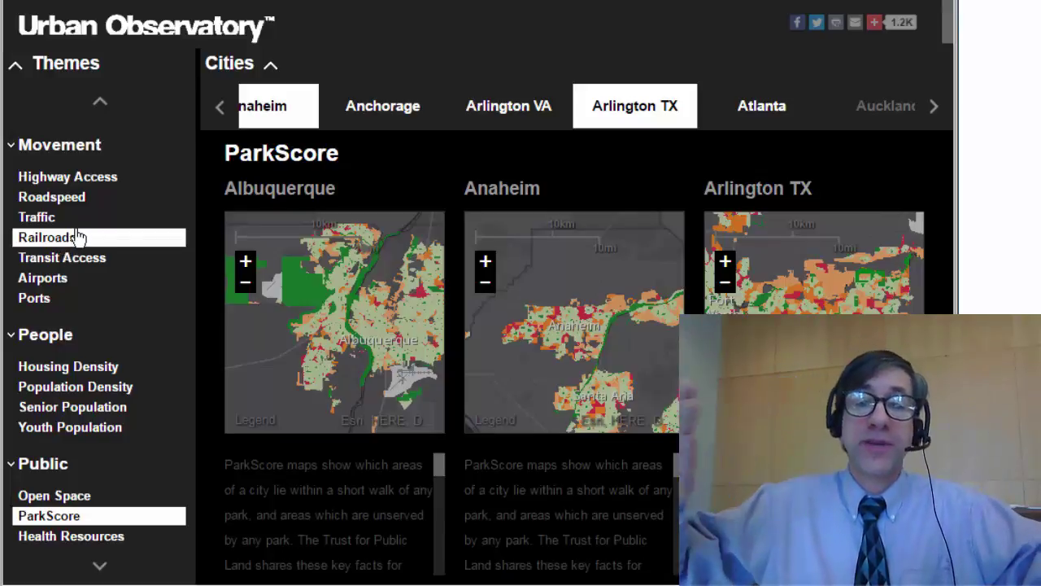
- Switch to Highway Access with Auckland in the third map and Bangkok in the second
left_click(45, 179)
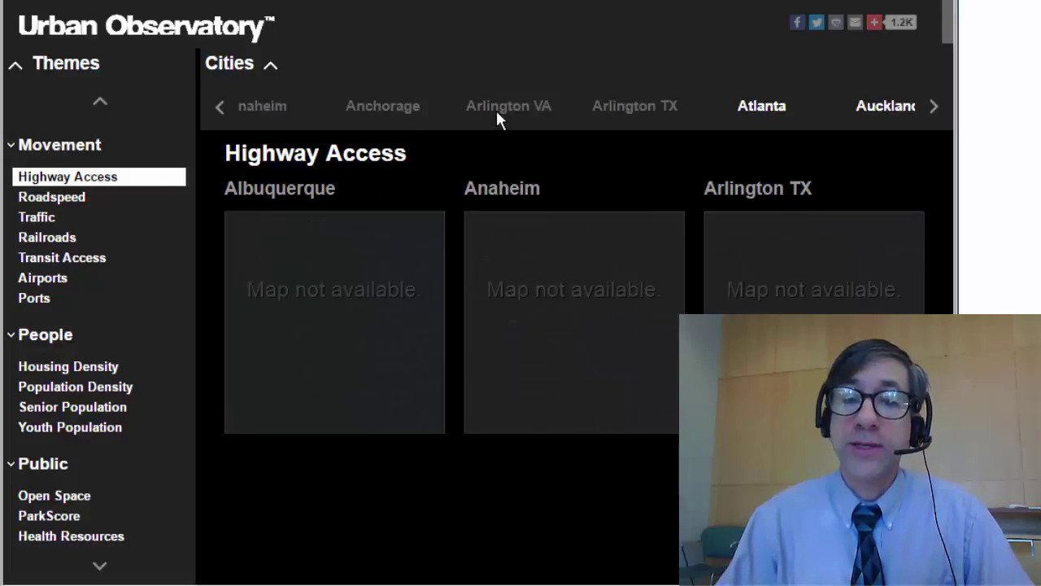
left_click(903, 118)
left_click(922, 187)
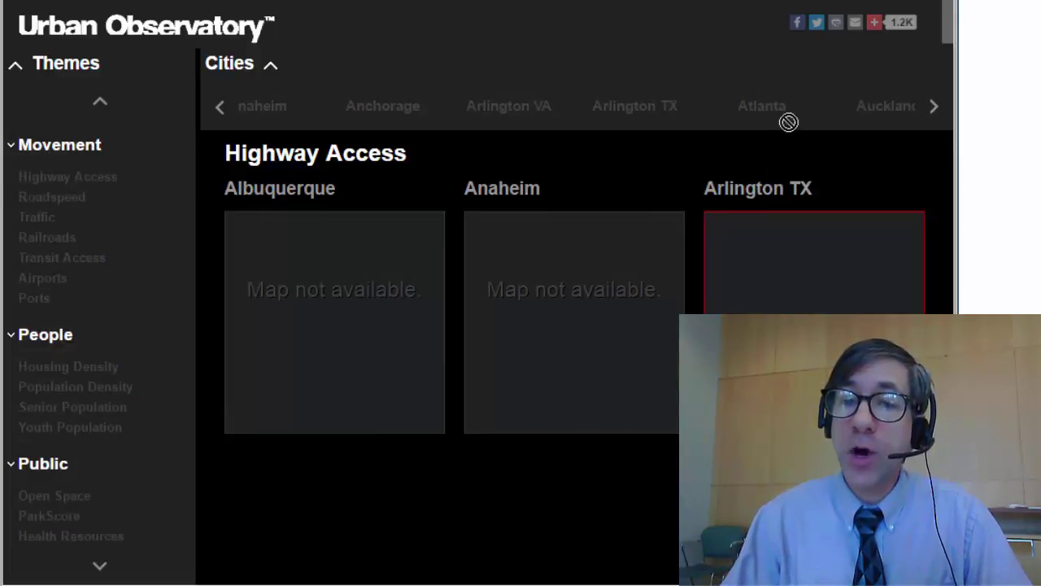
left_click(936, 105)
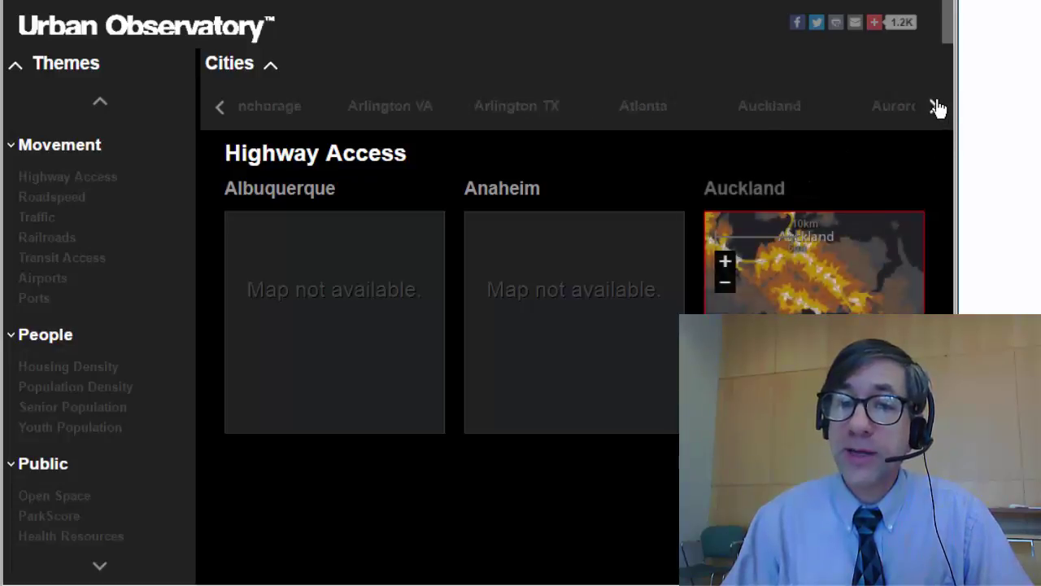
left_click(936, 106)
left_click(938, 107)
left_click(938, 108)
left_click(940, 108)
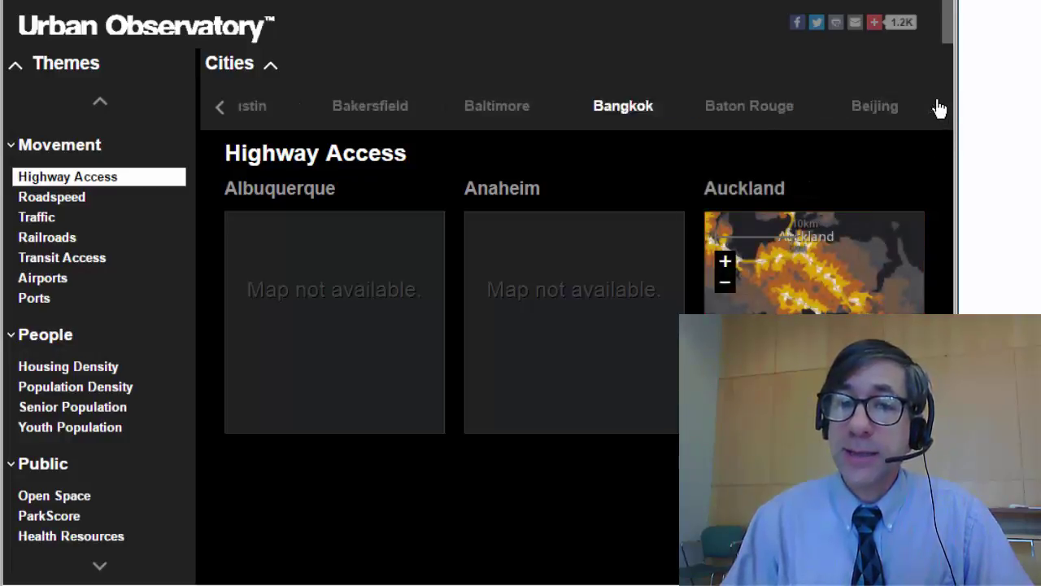
left_click(443, 107)
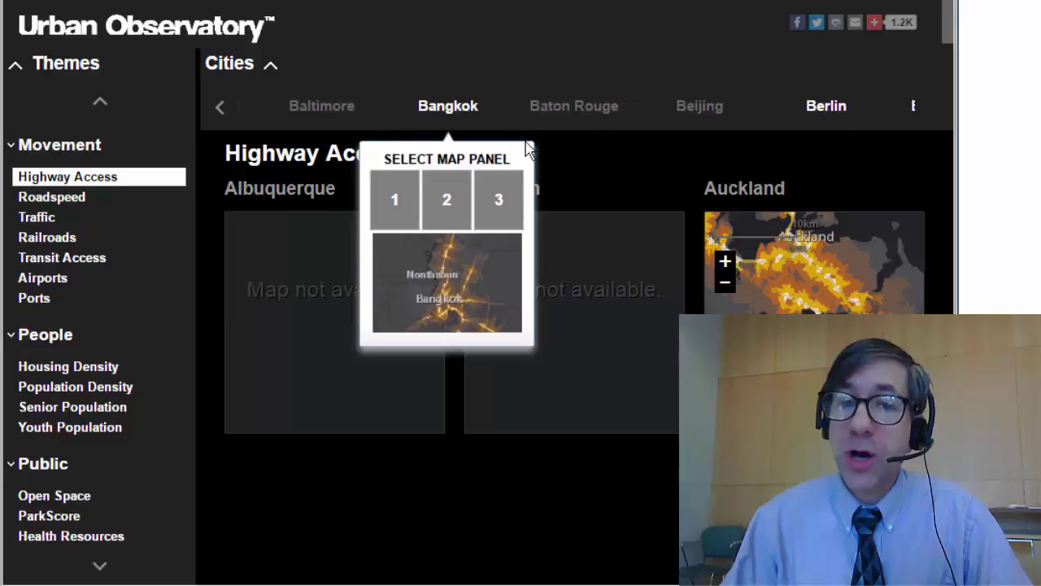
left_click(432, 199)
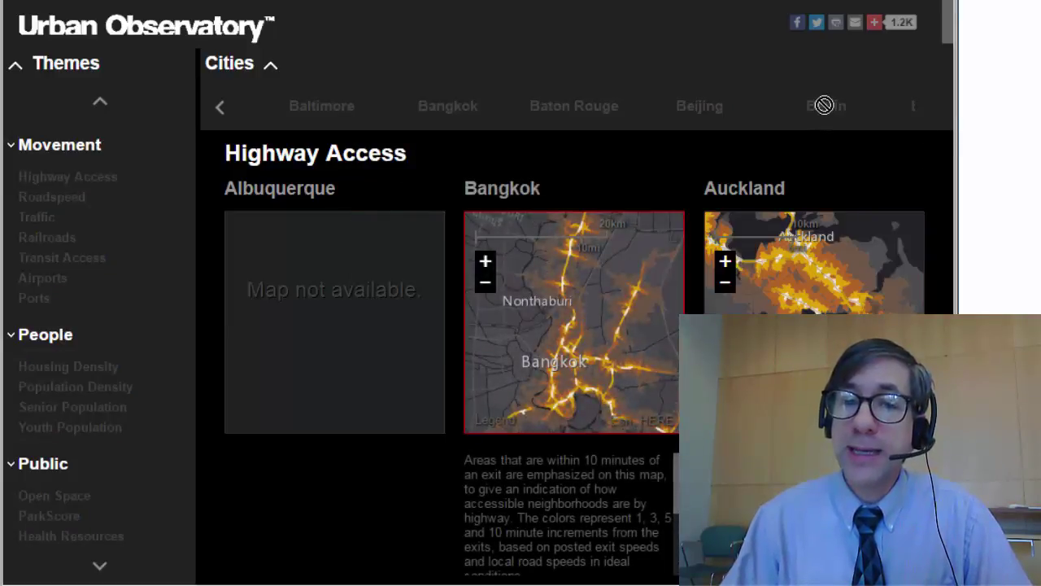
- Put Berlin in the first map, then pan and zoom out to reframe it
left_click(816, 126)
left_click(775, 200)
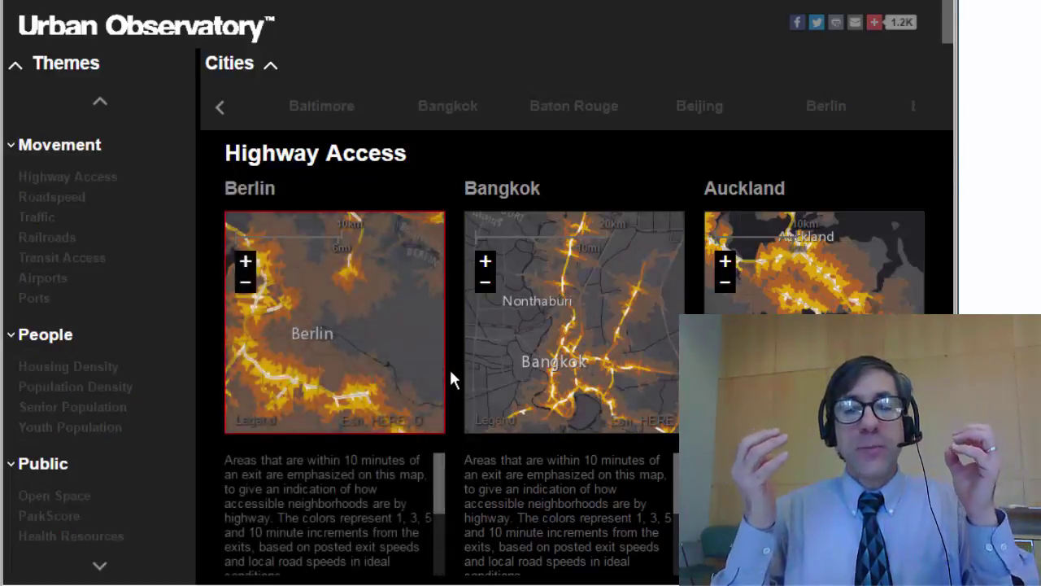
left_click_drag(346, 342, 383, 329)
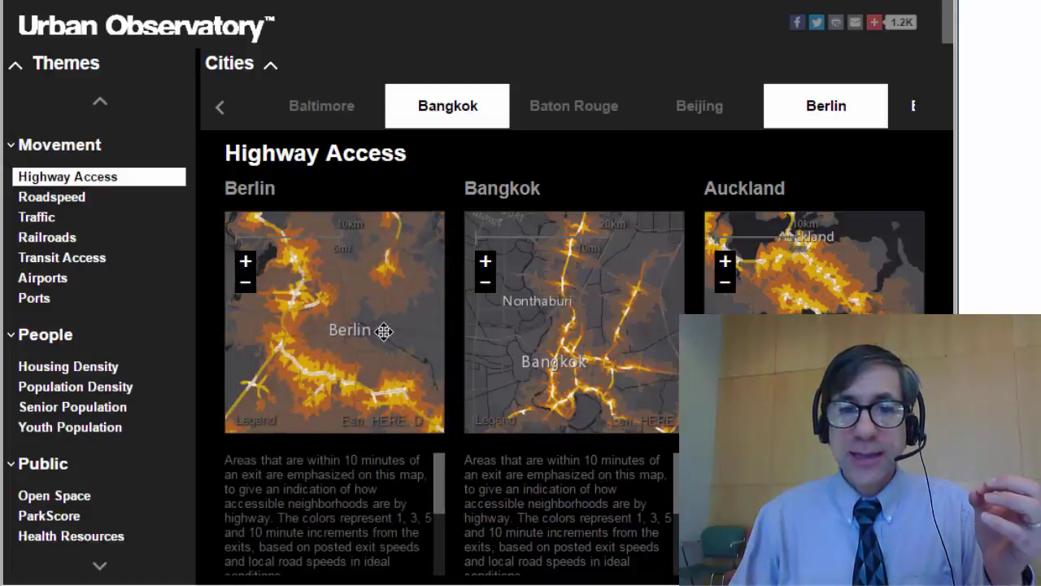
left_click(245, 282)
- Zoom out the Bangkok and Auckland maps, then zoom all three maps out together
left_click(484, 284)
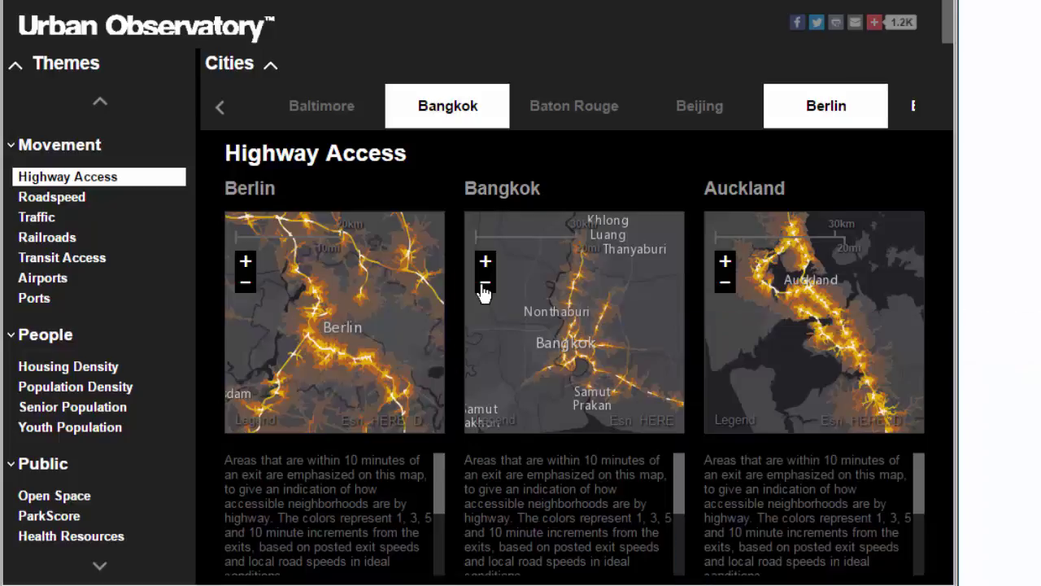
left_click(725, 282)
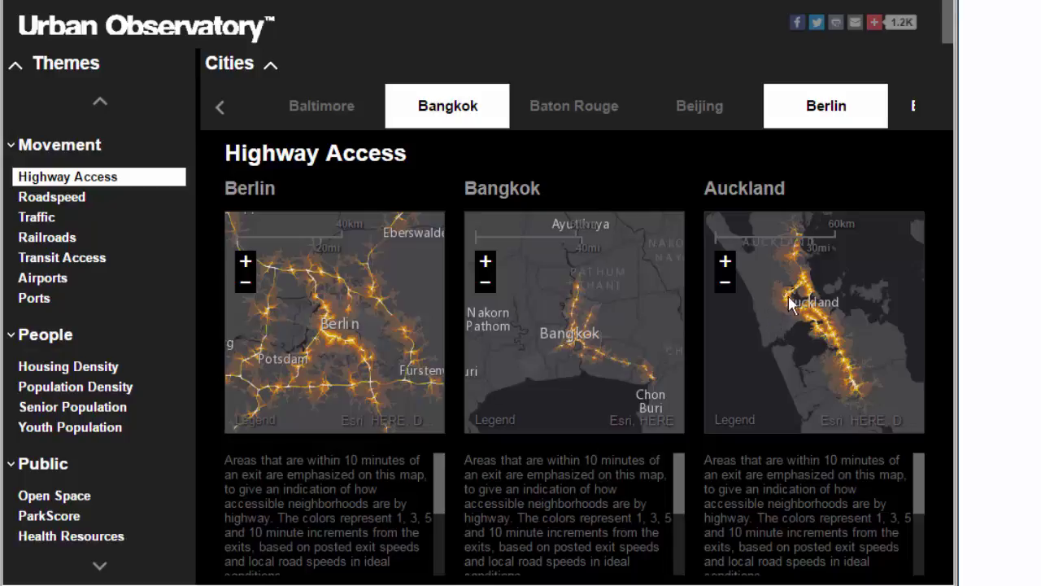
left_click(726, 262)
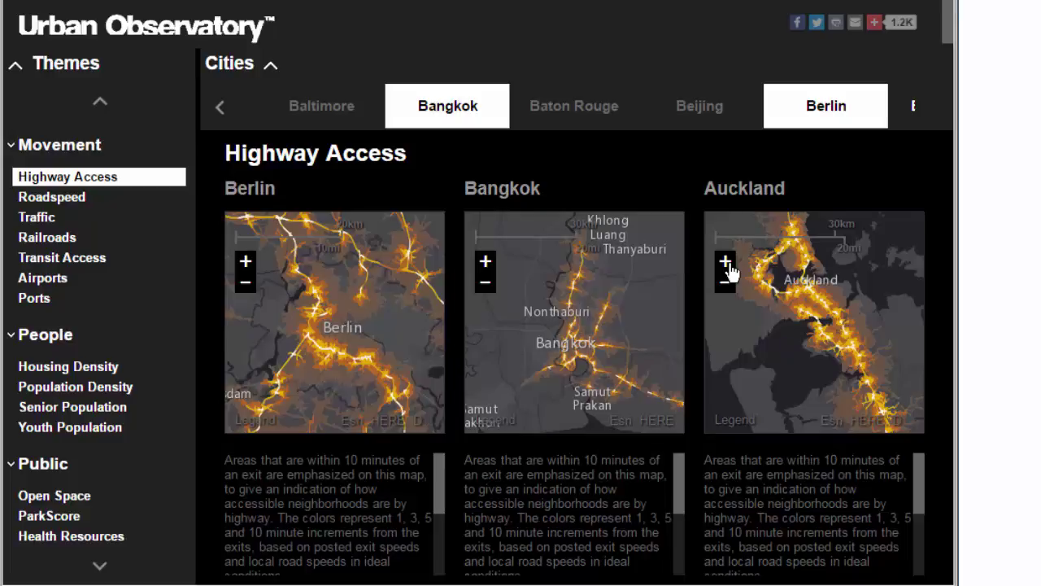
left_click(244, 285)
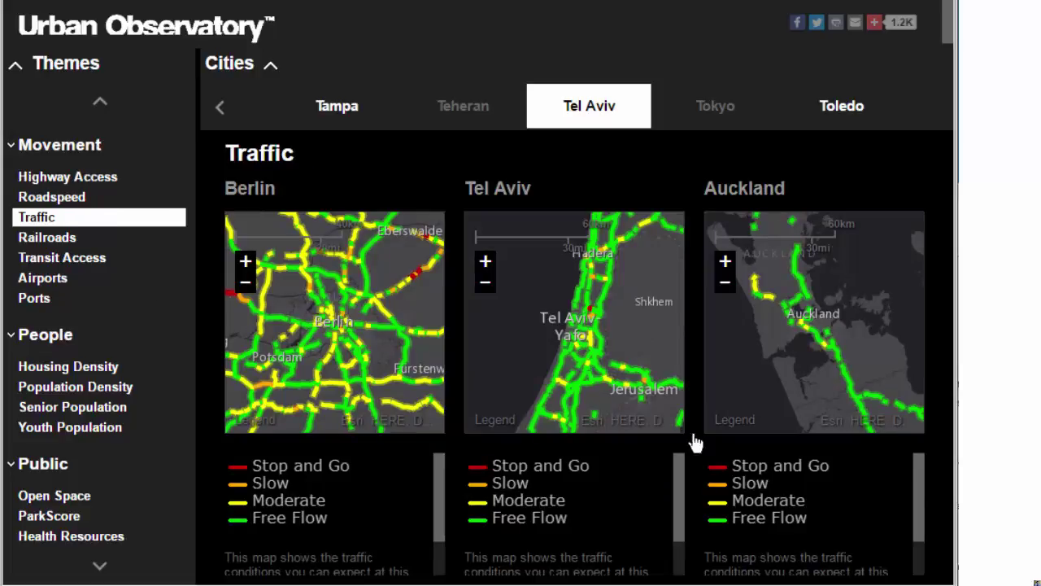
- Scroll the legend to show Current Temperatures maps for London, New York and Tokyo
left_click_drag(921, 497, 918, 533)
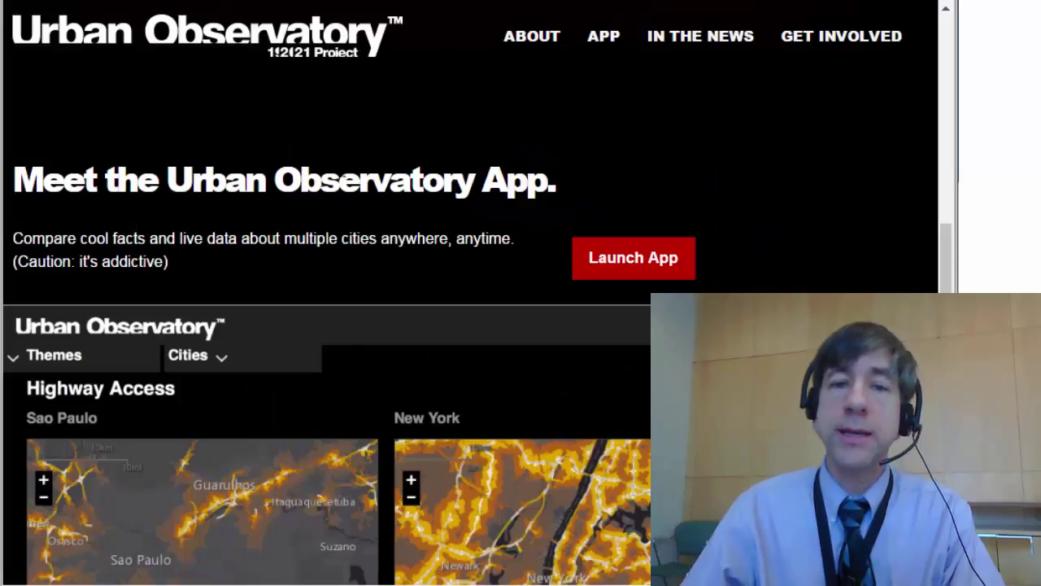
- Scroll back up to the 'Understanding Precedes Action' banner on the home page
scroll(716, 262, "up", 10)
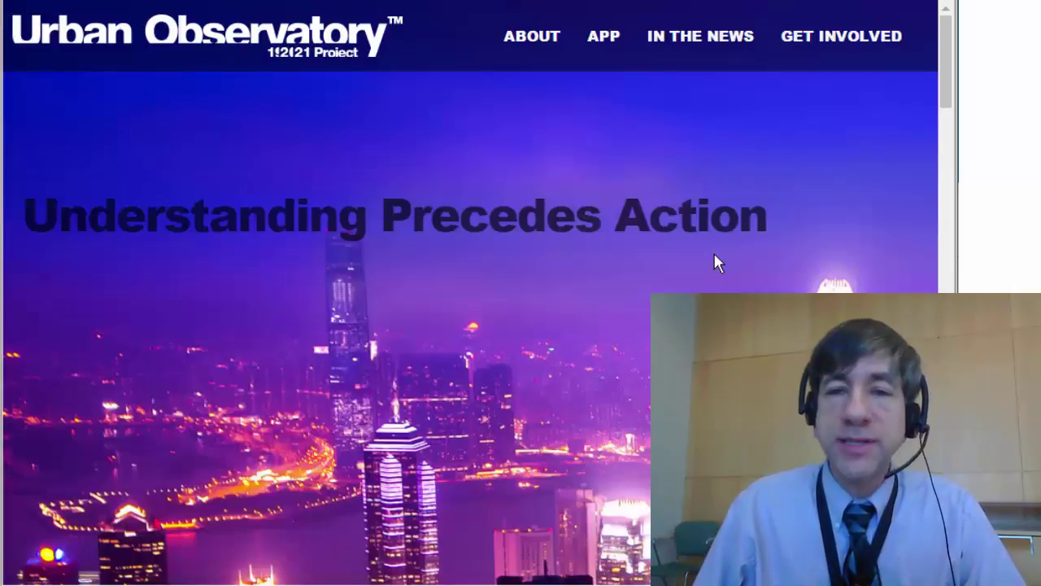